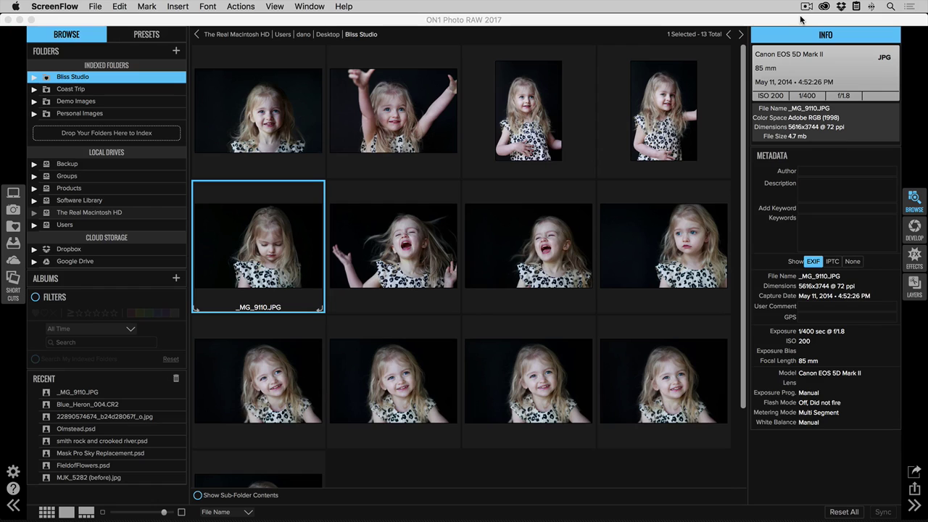
Step: Bring the ON1 Photo RAW browser showing the Bliss Studio folder to the front
{"action": "left_click", "coordinate": [274, 256]}
Step: Open _MG_9110.JPG as a single image and switch to the Effects module
{"action": "double_click", "coordinate": [274, 255]}
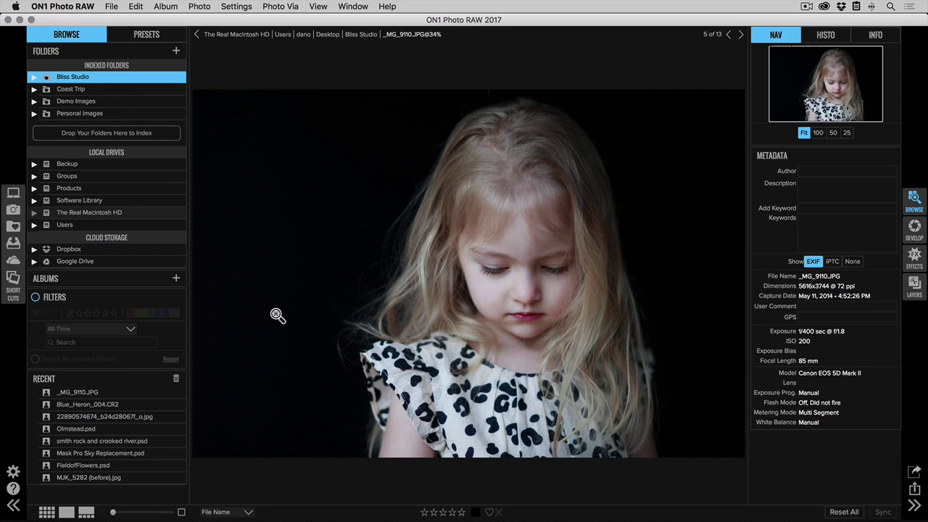
{"action": "left_click", "coordinate": [914, 254]}
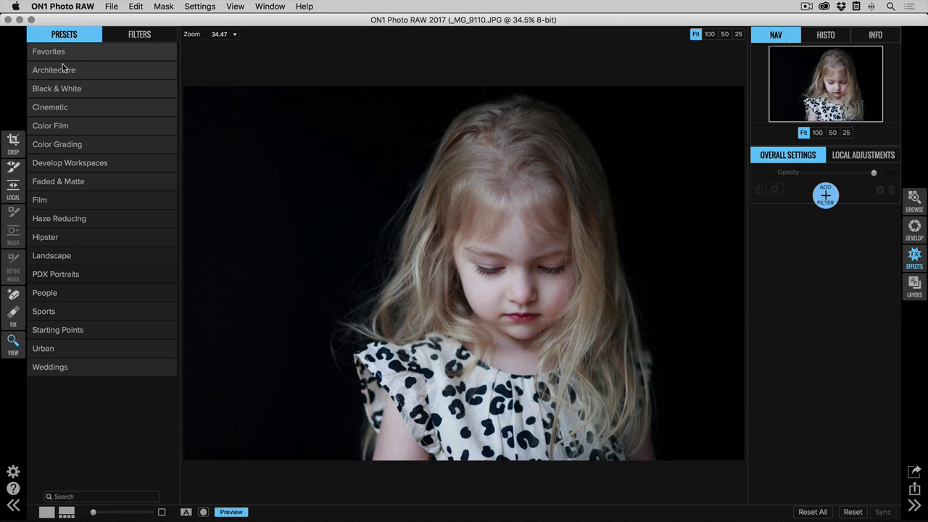
Step: Browse the Faded & Matte presets in grid view and apply a black-and-white Matte preset
{"action": "left_click", "coordinate": [59, 182]}
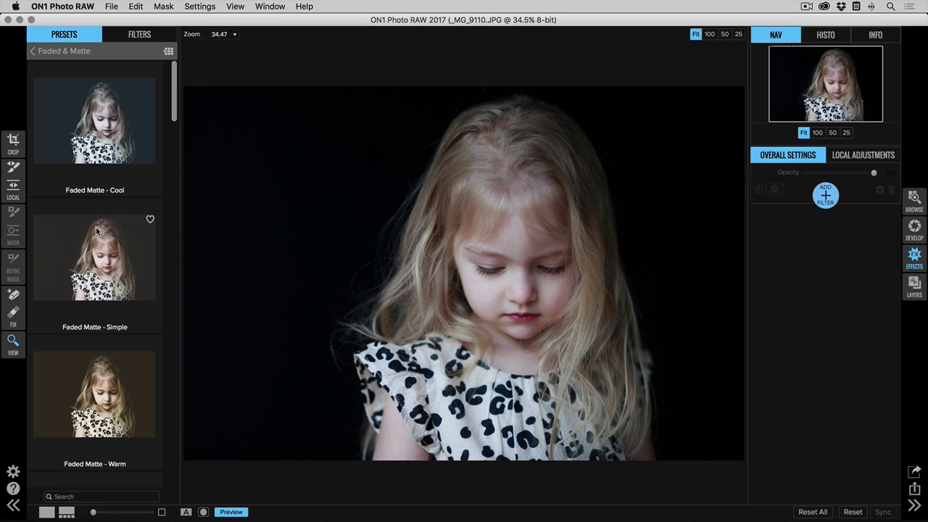
{"action": "left_click", "coordinate": [167, 52]}
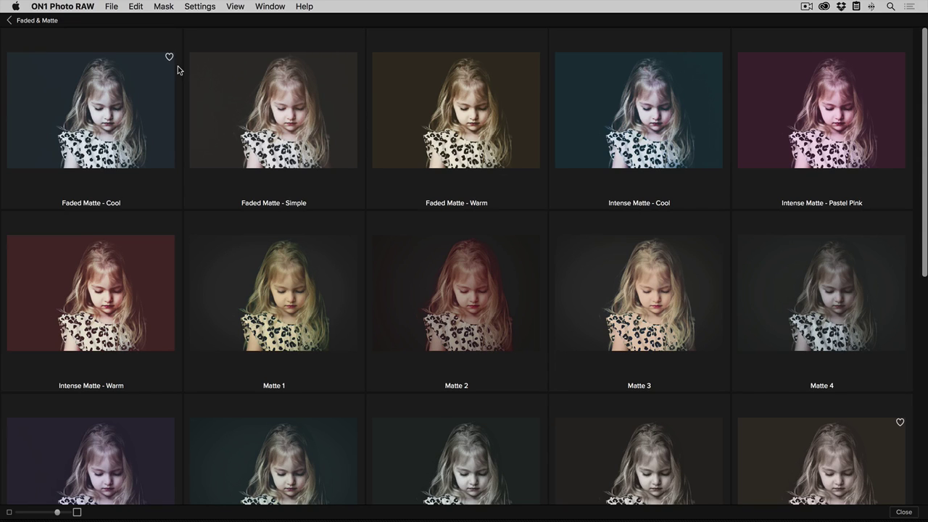
{"action": "scroll", "coordinate": [178, 66], "scroll_direction": "down", "scroll_amount": 5}
{"action": "scroll", "coordinate": [177, 66], "scroll_direction": "down", "scroll_amount": 3}
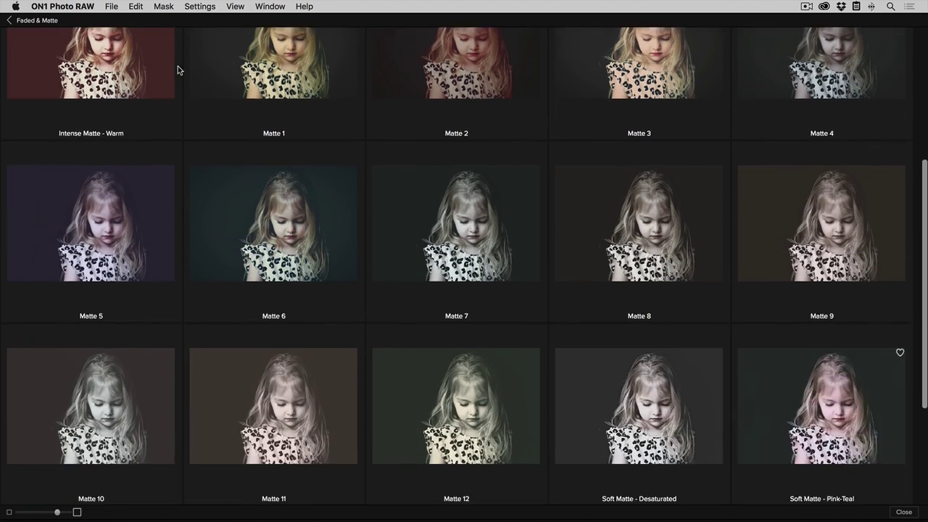
{"action": "scroll", "coordinate": [178, 70], "scroll_direction": "down", "scroll_amount": 1}
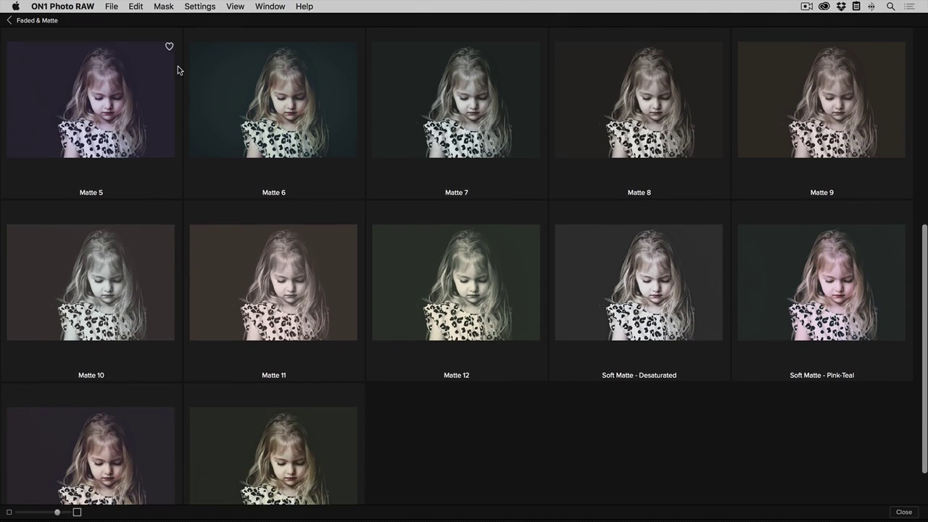
{"action": "scroll", "coordinate": [178, 66], "scroll_direction": "up", "scroll_amount": 1}
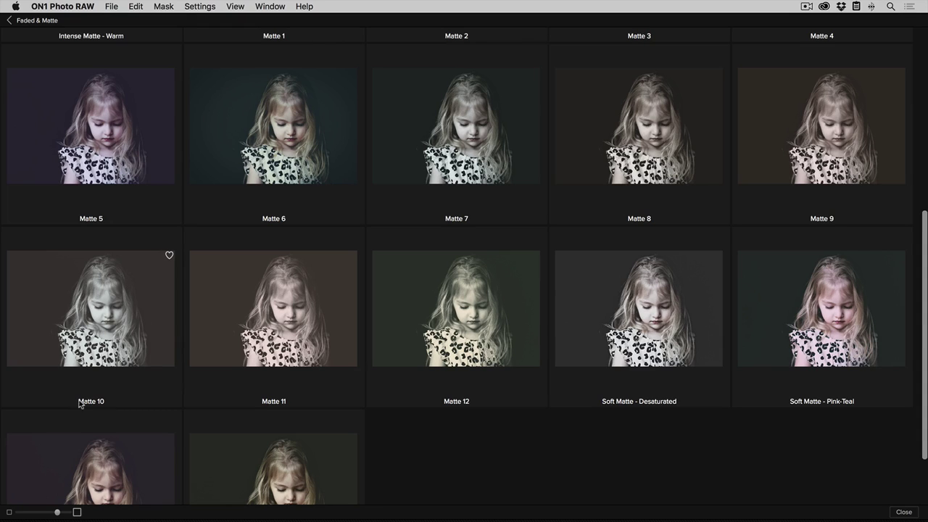
{"action": "left_click", "coordinate": [99, 338]}
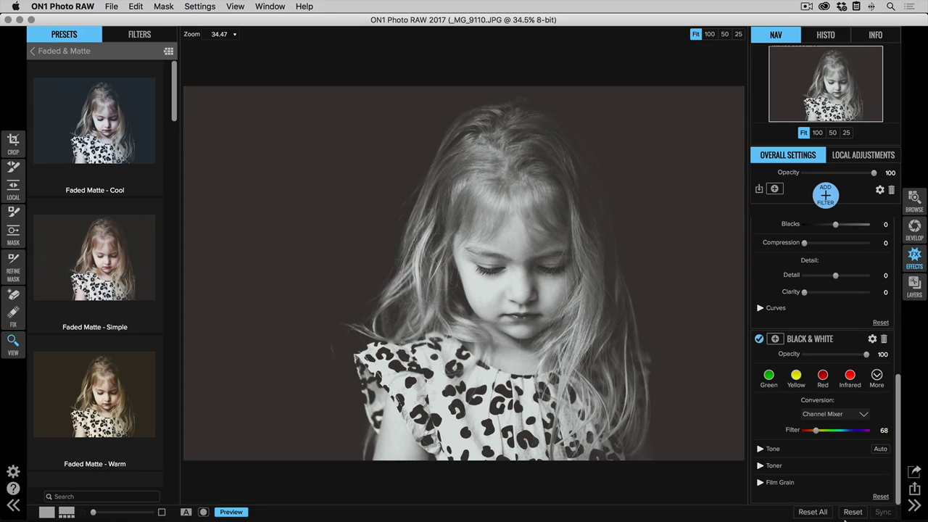
Step: Reset all edits and add a Tone Enhancer filter
{"action": "left_click", "coordinate": [819, 513]}
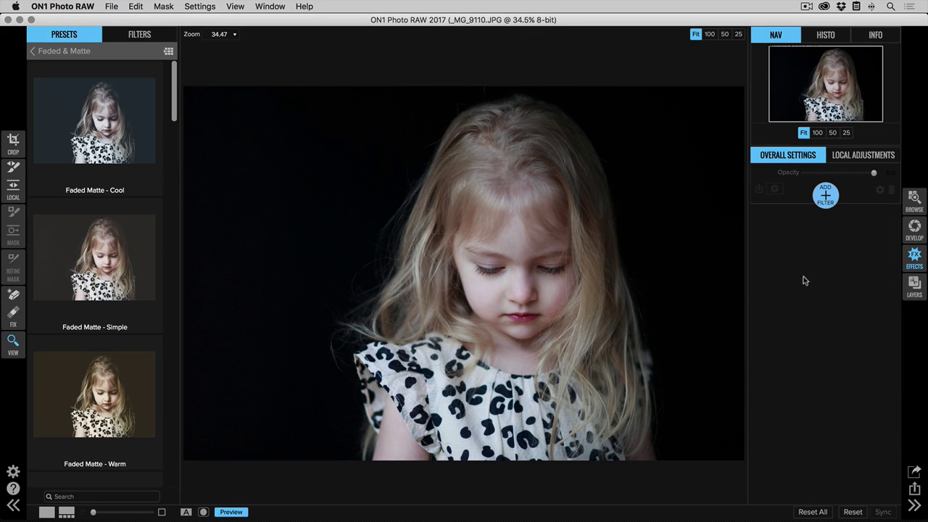
{"action": "left_click", "coordinate": [825, 194]}
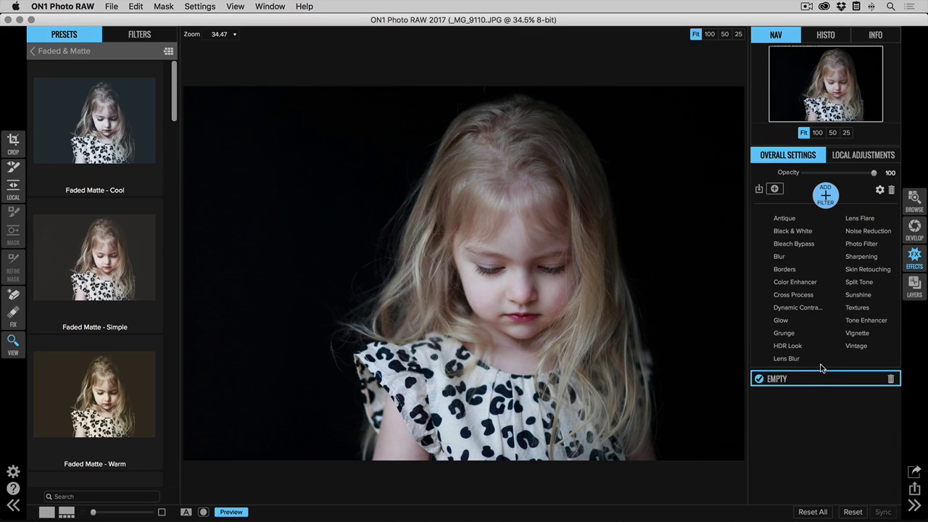
{"action": "left_click", "coordinate": [861, 320]}
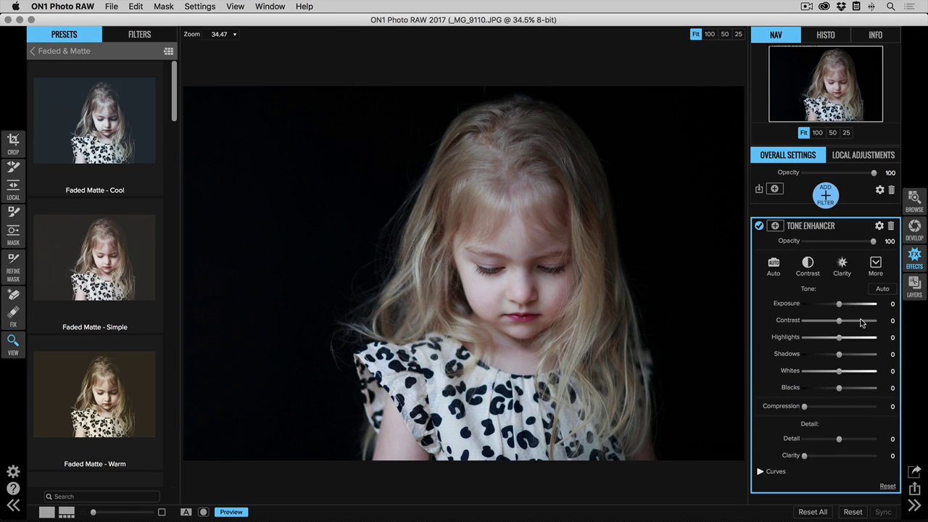
Step: In Curves, lift the black point and lower the white point to 226
{"action": "left_click", "coordinate": [760, 472]}
{"action": "scroll", "coordinate": [762, 472], "scroll_direction": "down", "scroll_amount": 4}
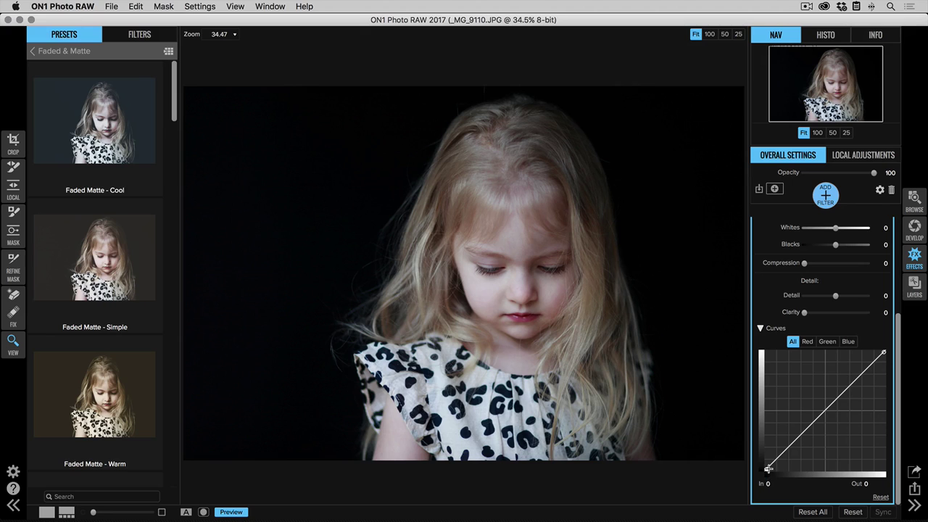
{"action": "left_click_drag", "start_coordinate": [768, 473], "coordinate": [755, 453]}
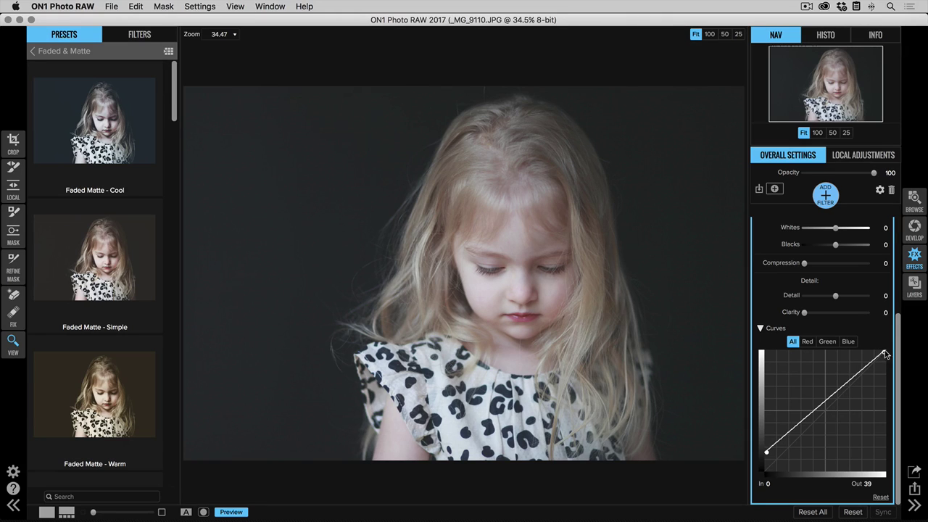
{"action": "left_click_drag", "start_coordinate": [883, 354], "coordinate": [886, 364]}
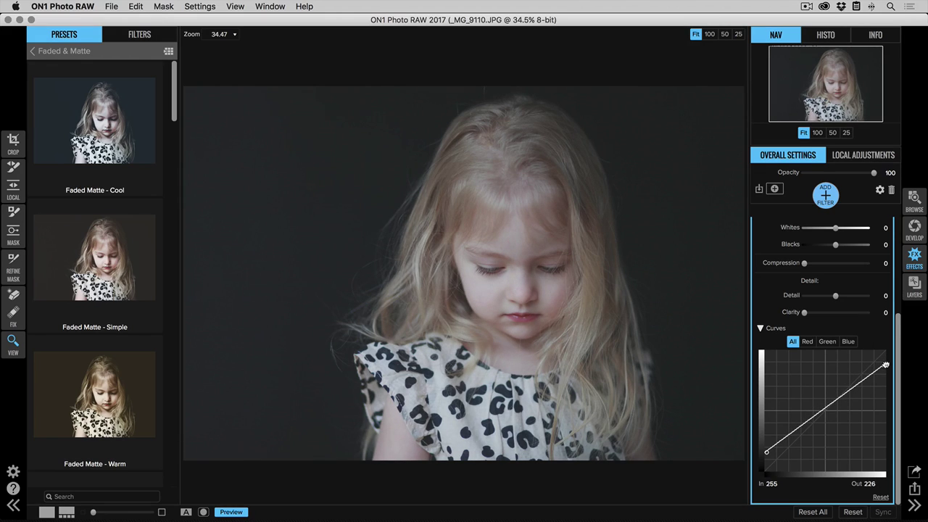
Step: Toggle Preview twice to compare the faded edit with the original
{"action": "left_click", "coordinate": [227, 512]}
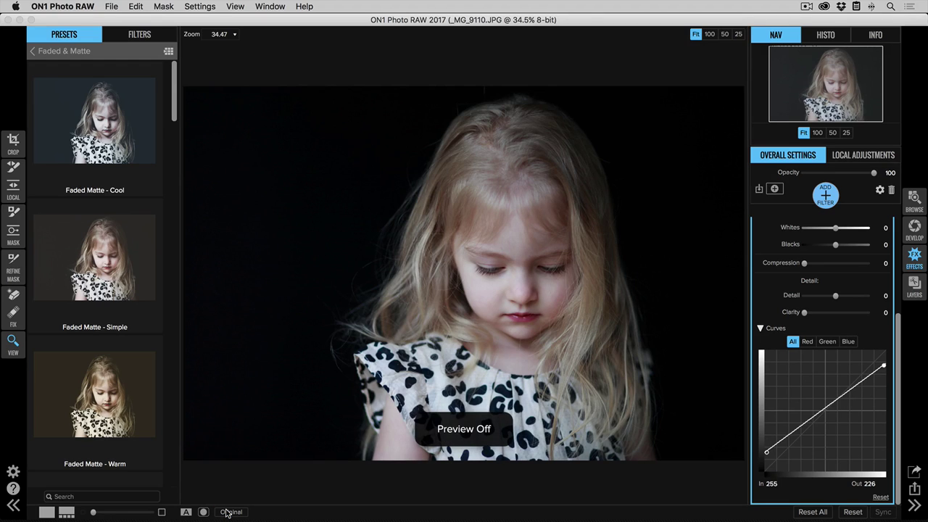
{"action": "left_click", "coordinate": [227, 511]}
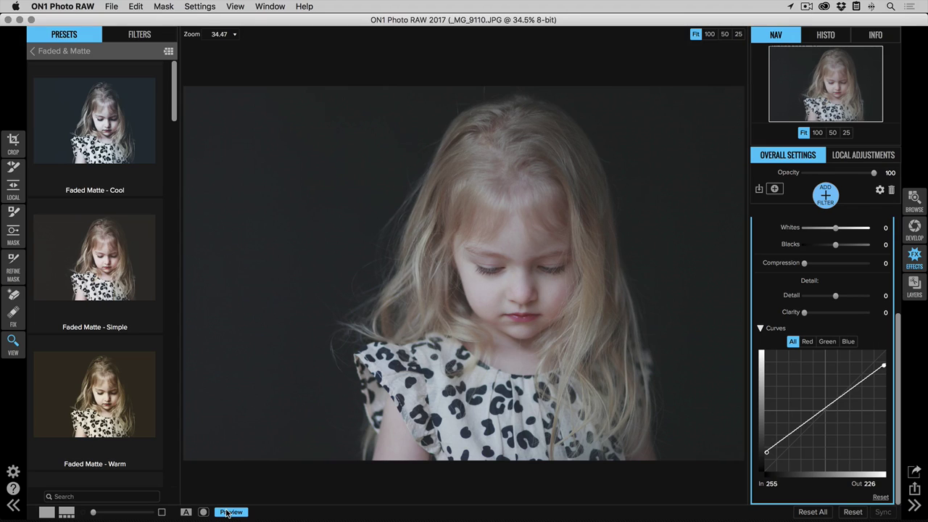
{"action": "left_click", "coordinate": [227, 512]}
{"action": "left_click", "coordinate": [227, 511]}
Step: Add a Black & White filter above the Tone Enhancer to make the portrait monochrome
{"action": "scroll", "coordinate": [846, 392], "scroll_direction": "up", "scroll_amount": 5}
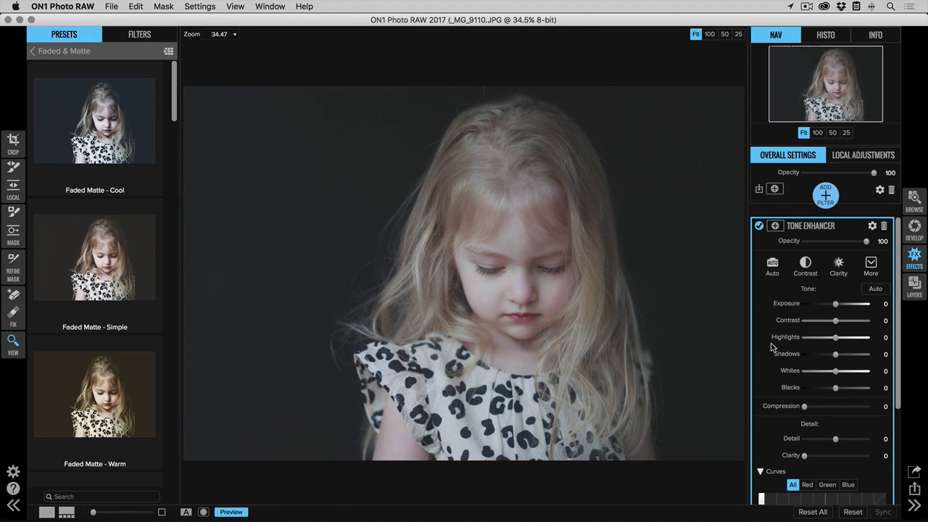
{"action": "scroll", "coordinate": [780, 341], "scroll_direction": "down", "scroll_amount": 5}
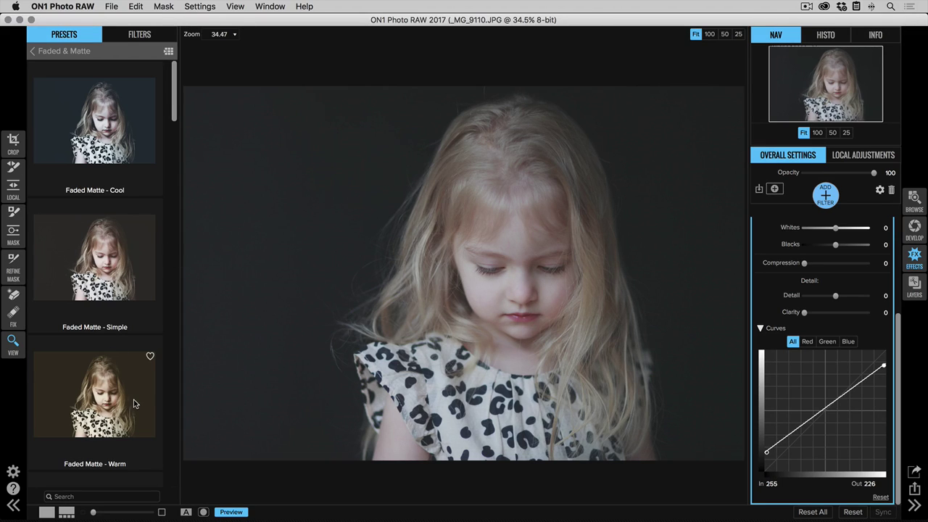
{"action": "left_click", "coordinate": [830, 196]}
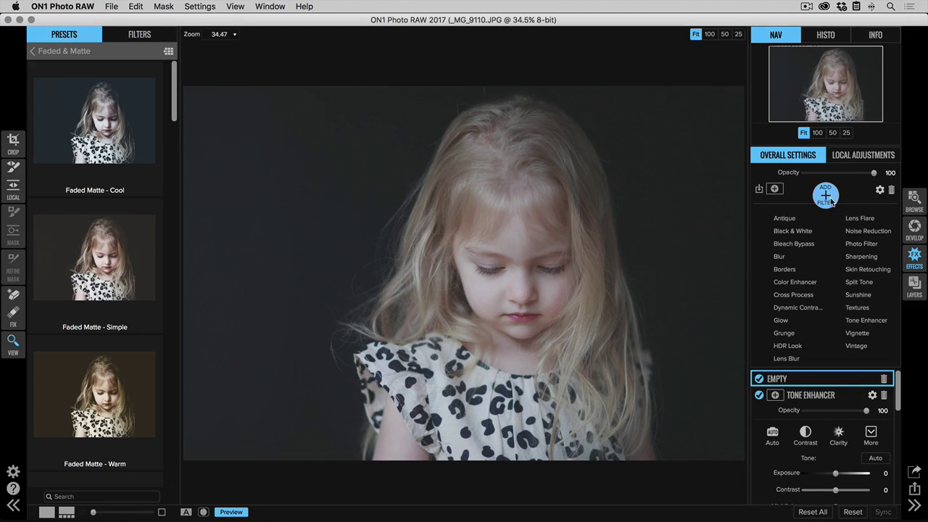
{"action": "left_click", "coordinate": [801, 232]}
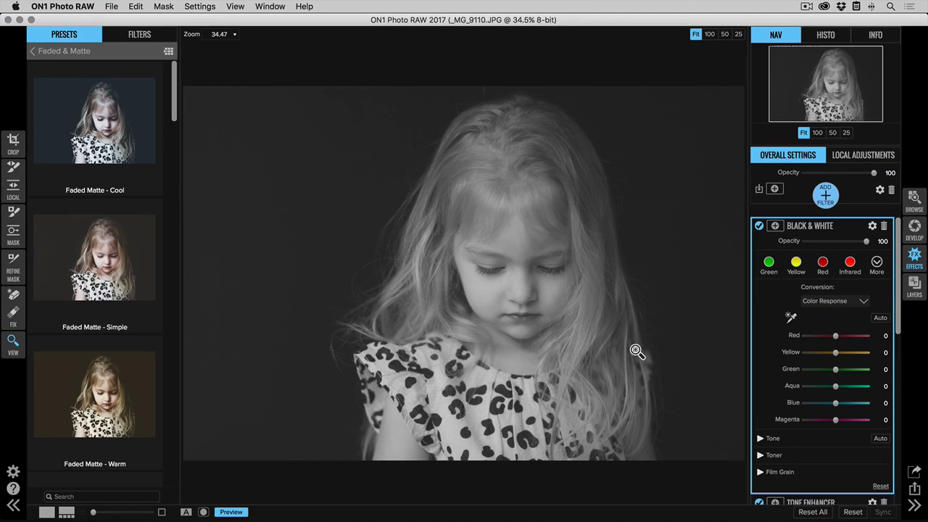
Step: Nudge the curve's black point and cap whites at 224, then raise Detail to 32
{"action": "scroll", "coordinate": [794, 330], "scroll_direction": "down", "scroll_amount": 10}
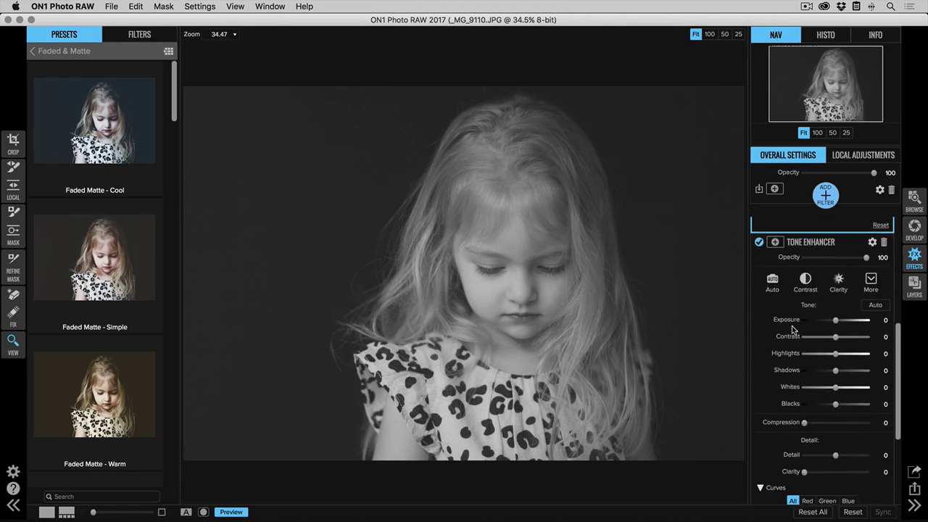
{"action": "scroll", "coordinate": [794, 330], "scroll_direction": "down", "scroll_amount": 4}
{"action": "left_click_drag", "start_coordinate": [765, 469], "coordinate": [764, 454]}
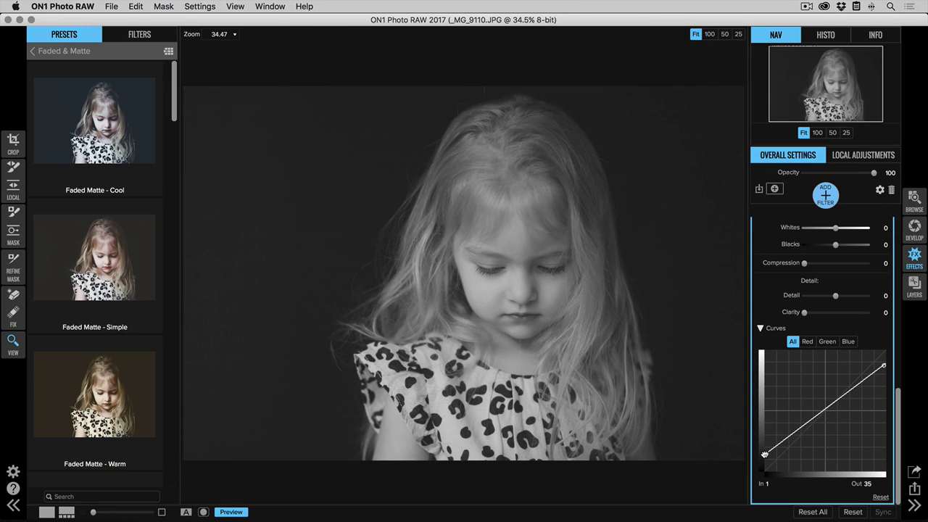
{"action": "left_click_drag", "start_coordinate": [764, 454], "coordinate": [764, 456]}
{"action": "left_click_drag", "start_coordinate": [883, 366], "coordinate": [885, 365]}
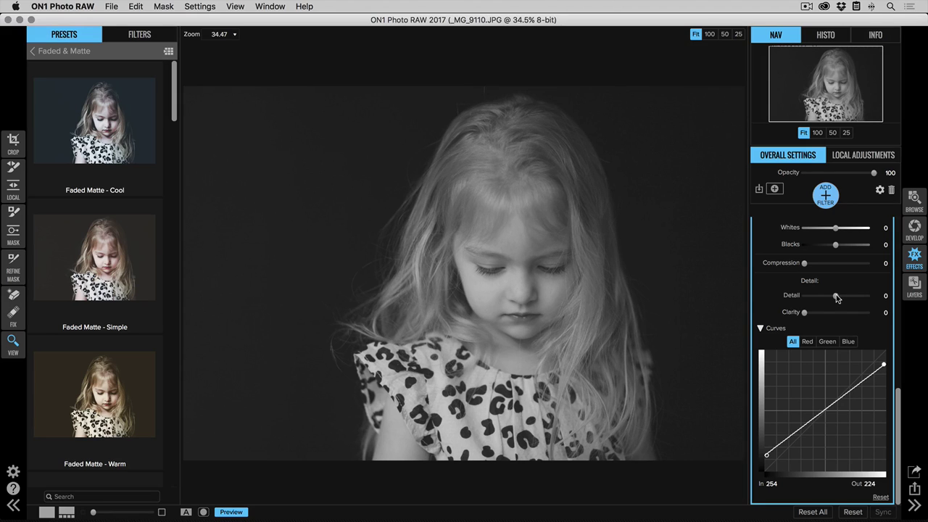
{"action": "mouse_move", "coordinate": [837, 298]}
{"action": "left_mouse_down"}
{"action": "mouse_move", "coordinate": [846, 298]}
{"action": "mouse_move", "coordinate": [811, 297]}
{"action": "mouse_move", "coordinate": [854, 297]}
{"action": "left_mouse_up"}
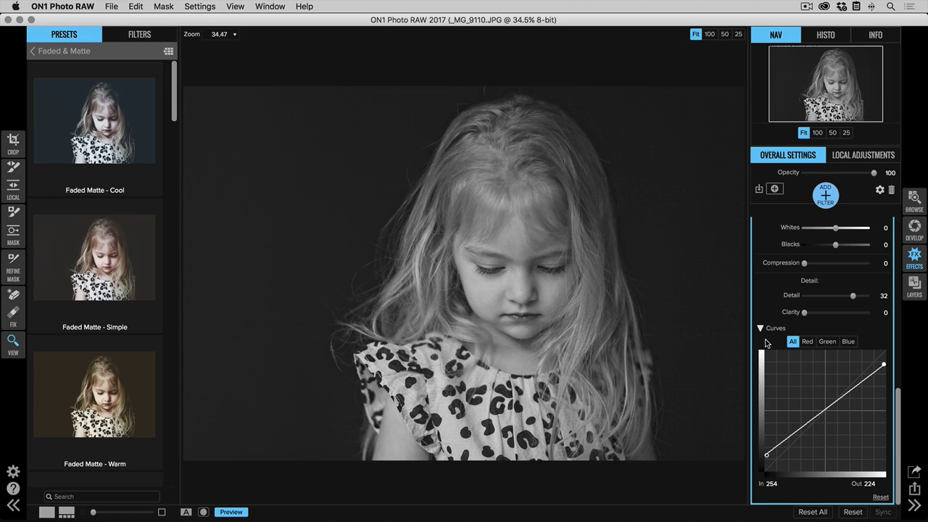
Step: Collapse Curves, expand Toner in the Black & White filter, and choose Black Tea 1
{"action": "scroll", "coordinate": [766, 343], "scroll_direction": "up", "scroll_amount": 5}
{"action": "left_click", "coordinate": [765, 341]}
{"action": "scroll", "coordinate": [763, 359], "scroll_direction": "up", "scroll_amount": 2}
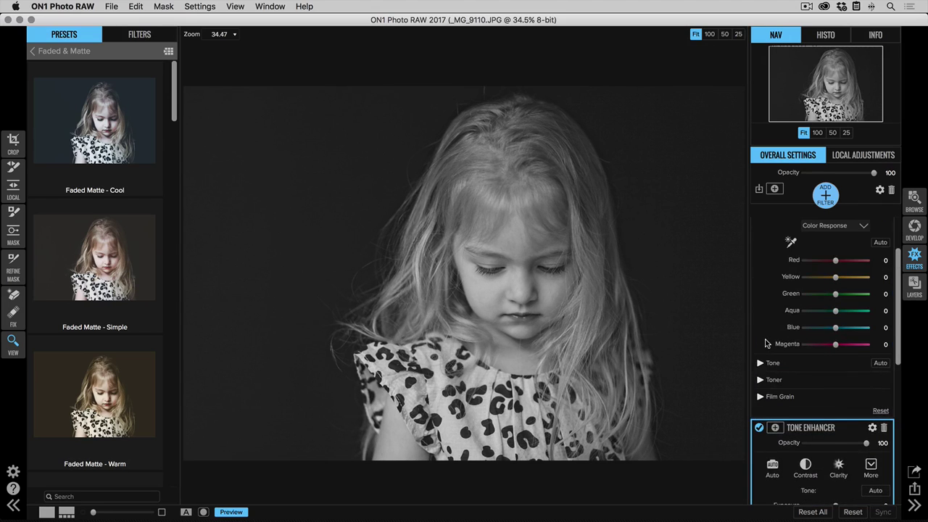
{"action": "left_click", "coordinate": [761, 388]}
{"action": "scroll", "coordinate": [803, 403], "scroll_direction": "down", "scroll_amount": 2}
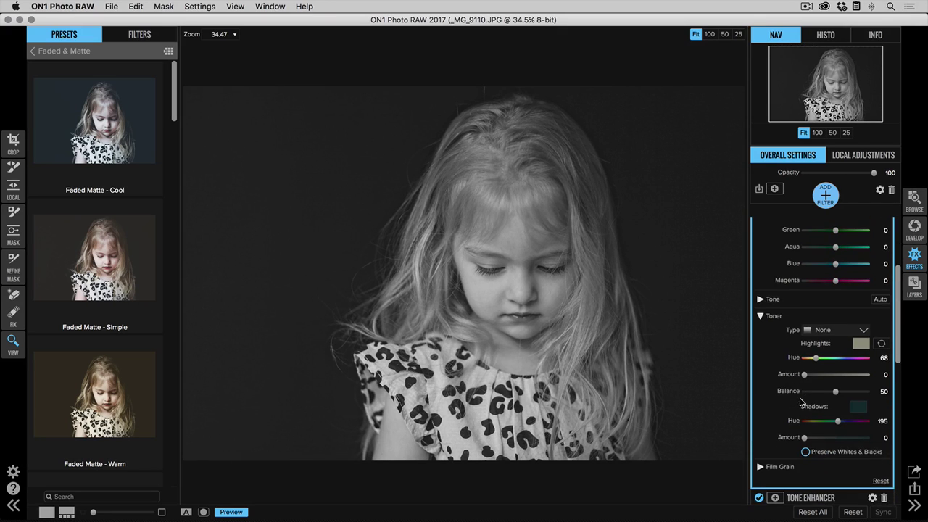
{"action": "left_click", "coordinate": [831, 332]}
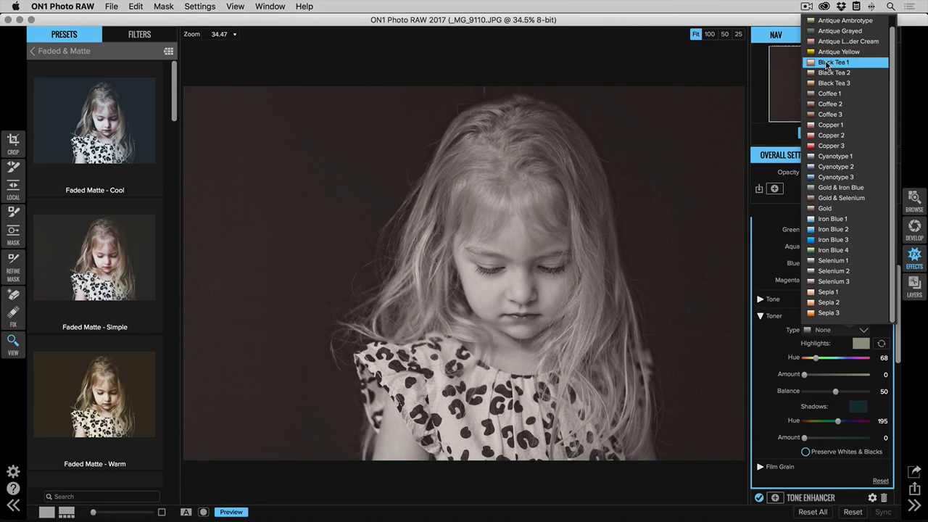
{"action": "left_click", "coordinate": [831, 63]}
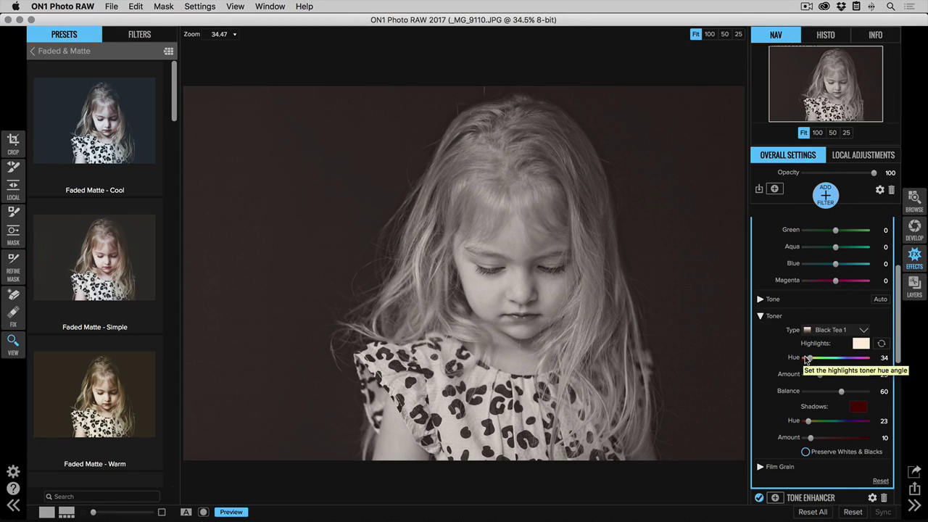
{"action": "scroll", "coordinate": [803, 357], "scroll_direction": "up", "scroll_amount": 5}
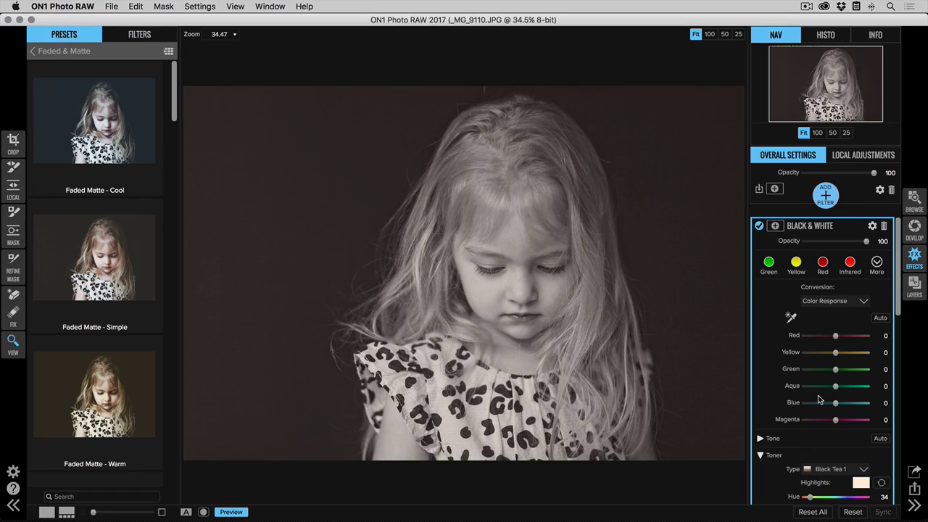